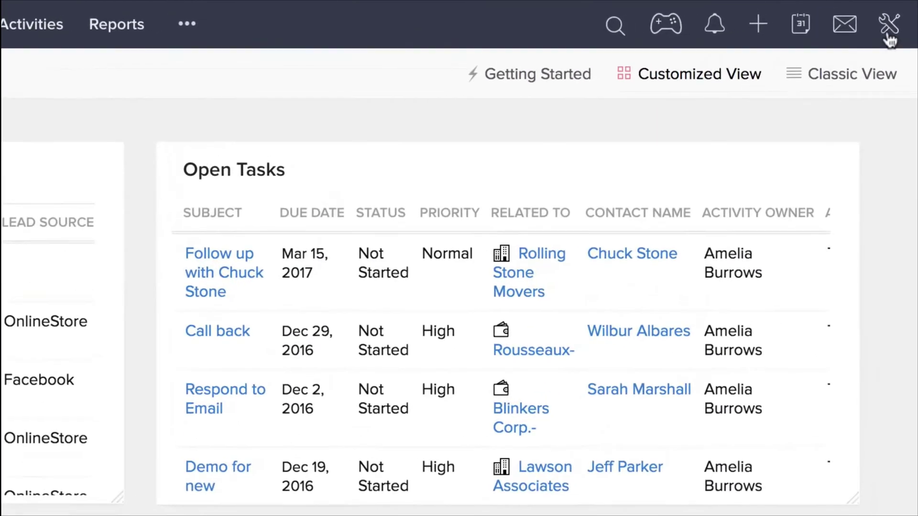
Open Setup from the tools menu, try a 'Workflow' search, then clear it
{"action": "left_click", "coordinate": [887, 37]}
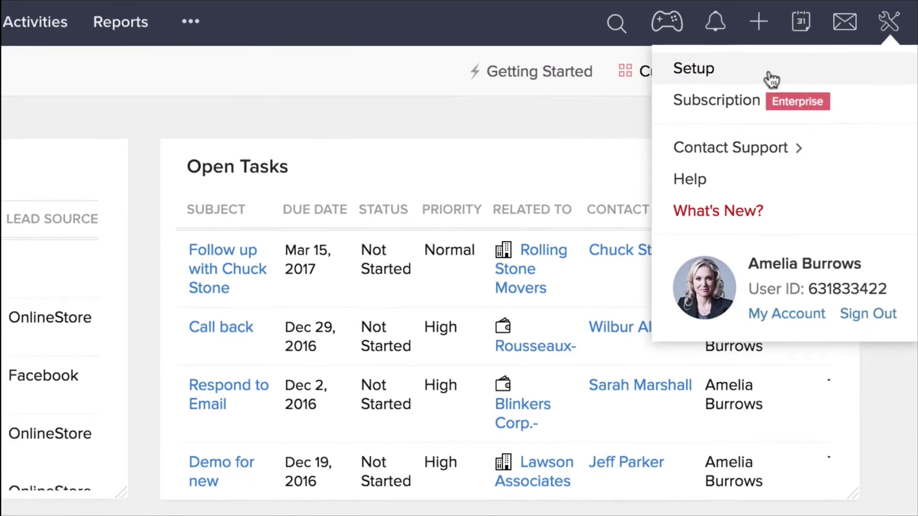
{"action": "left_click", "coordinate": [771, 80]}
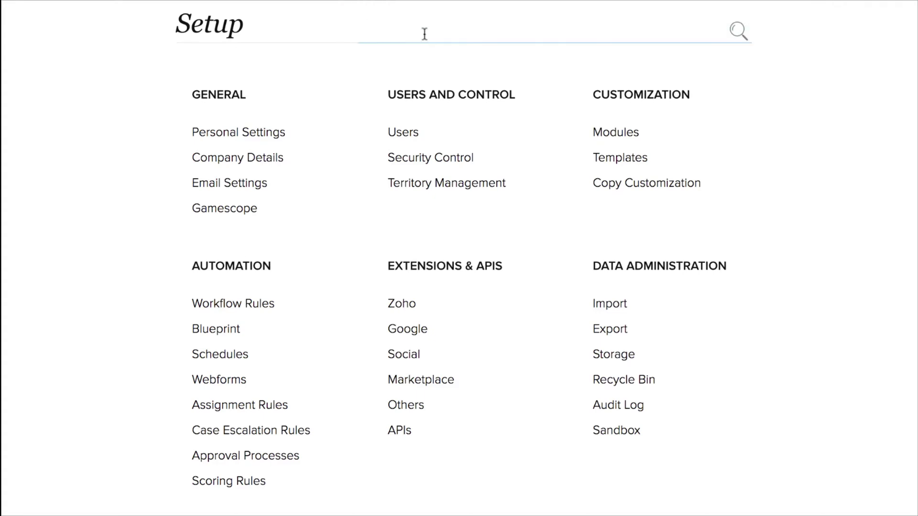
{"action": "type", "text": "Workflow"}
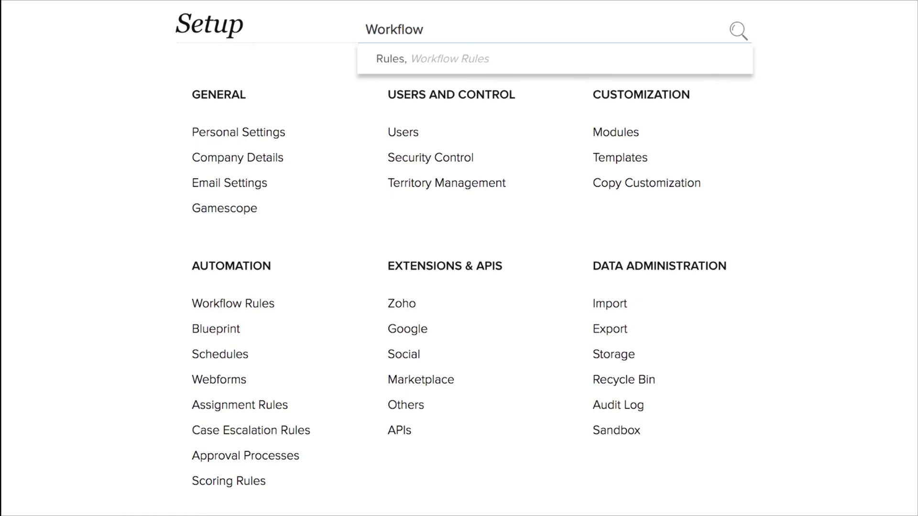
{"action": "left_click", "coordinate": [443, 70]}
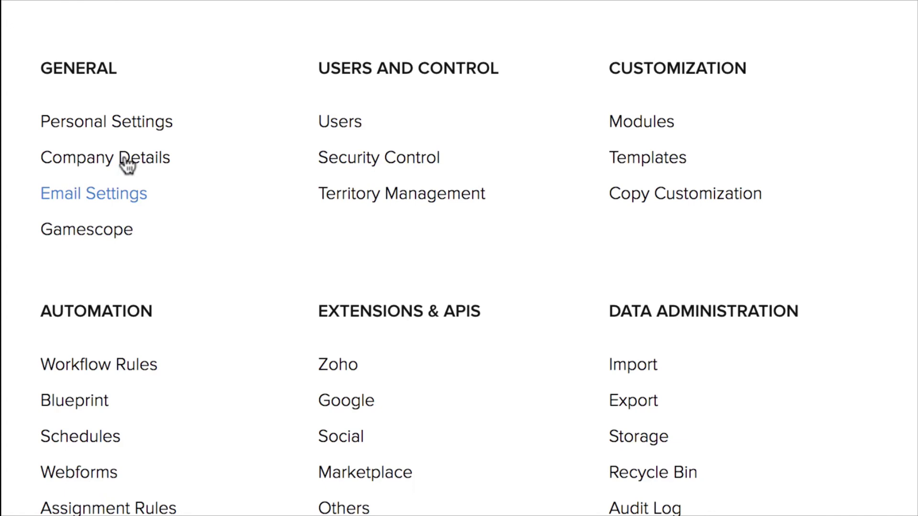
Open Personal Settings under General and scroll through the page
{"action": "left_click", "coordinate": [128, 139]}
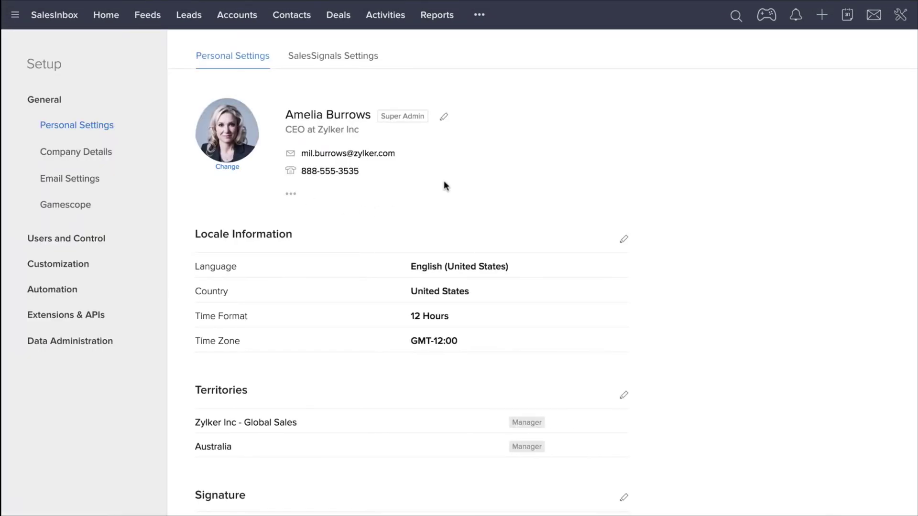
{"action": "scroll", "coordinate": [444, 186], "scroll_direction": "down", "scroll_amount": 3}
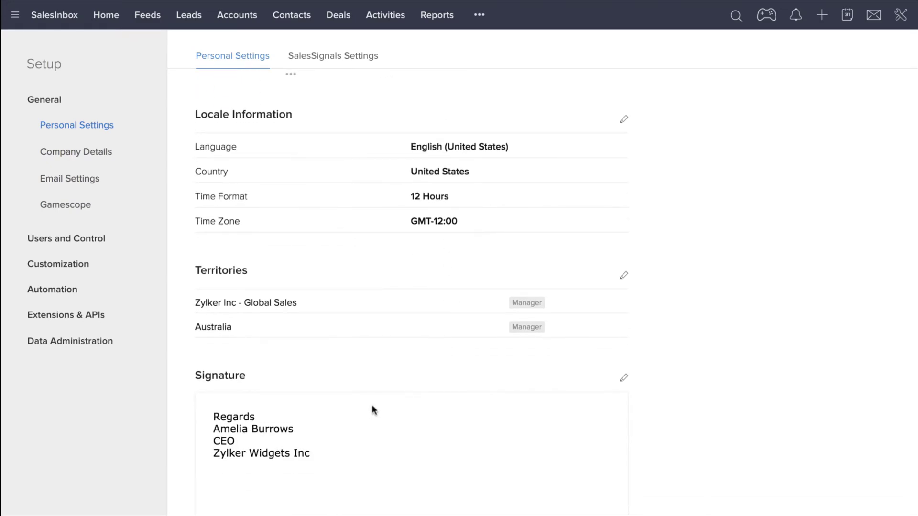
{"action": "scroll", "coordinate": [373, 404], "scroll_direction": "up", "scroll_amount": 3}
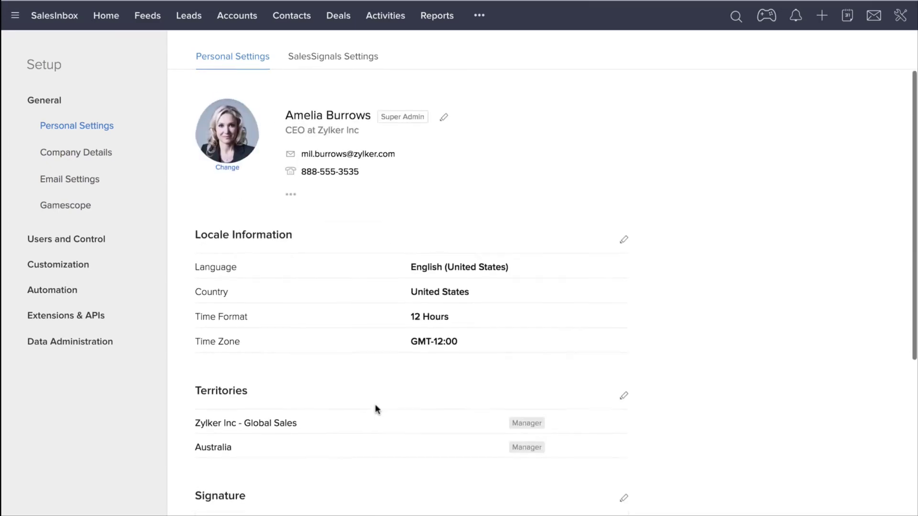
Open Company Details and view its Fiscal Year, Business Hours and Currencies tabs
{"action": "left_click", "coordinate": [92, 159]}
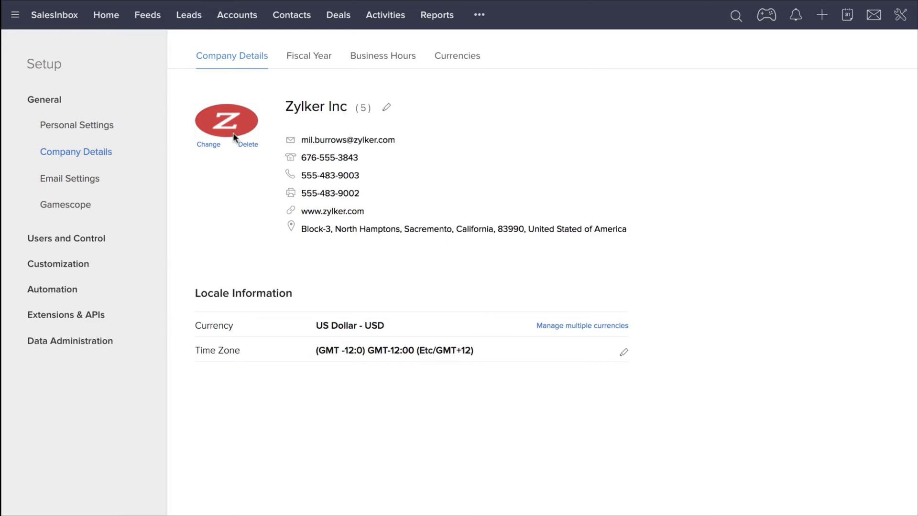
{"action": "left_click", "coordinate": [321, 66]}
{"action": "left_click", "coordinate": [383, 63]}
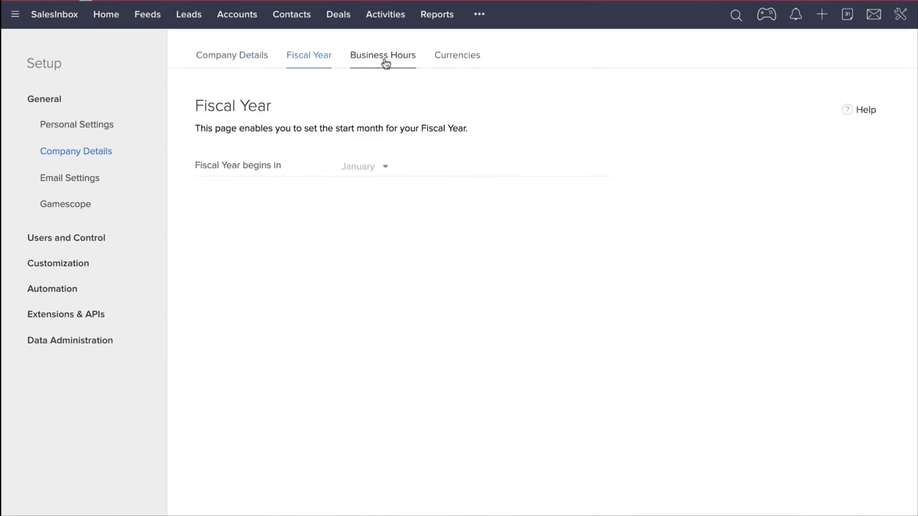
{"action": "left_click", "coordinate": [459, 66]}
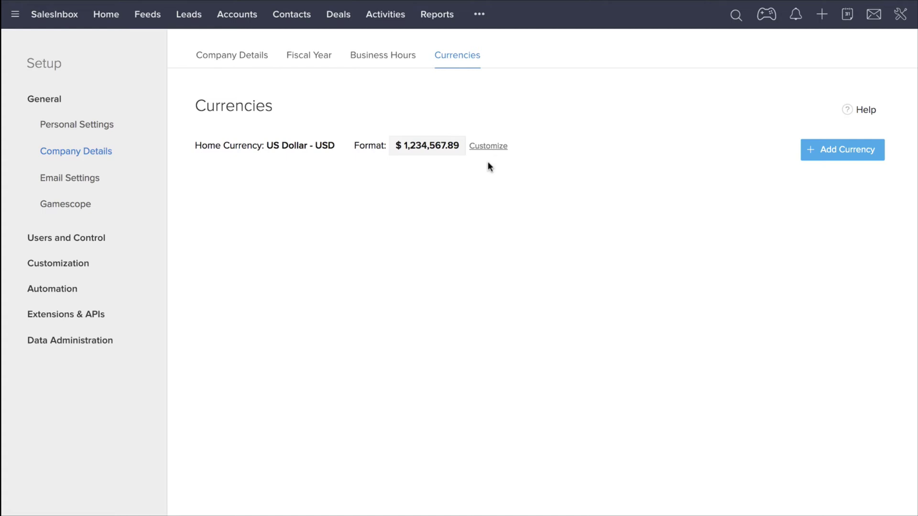
Open Email Settings, view Organization Emails and Email Insights, then show the Gamescope trophies
{"action": "left_click", "coordinate": [67, 179]}
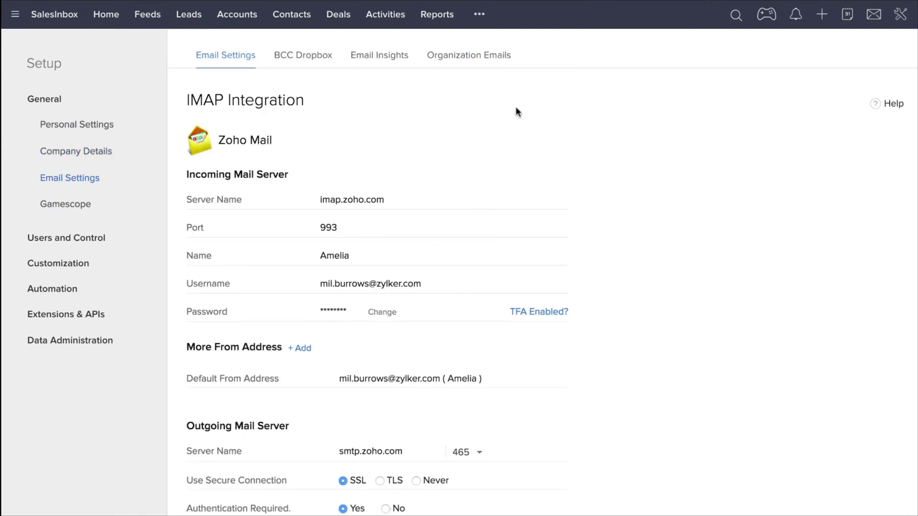
{"action": "left_click", "coordinate": [470, 62]}
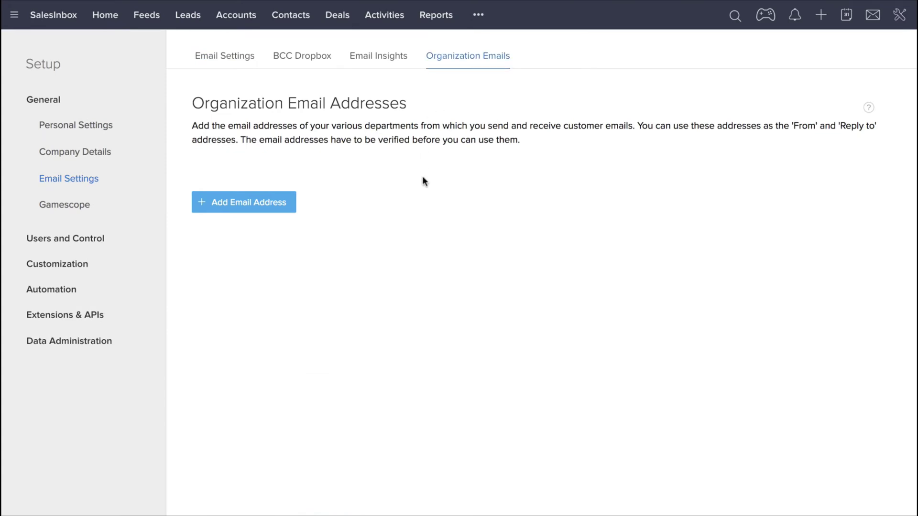
{"action": "left_click", "coordinate": [388, 63]}
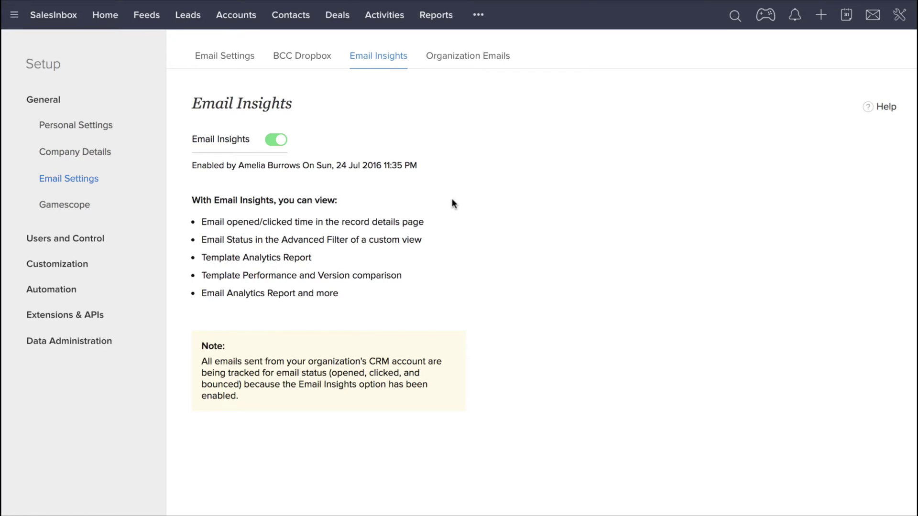
{"action": "left_click", "coordinate": [68, 208]}
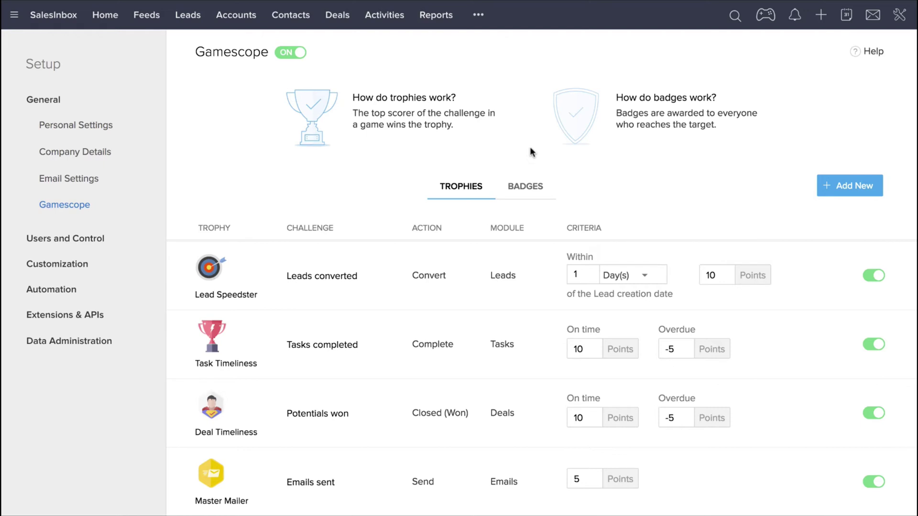
{"action": "scroll", "coordinate": [528, 151], "scroll_direction": "down", "scroll_amount": 1}
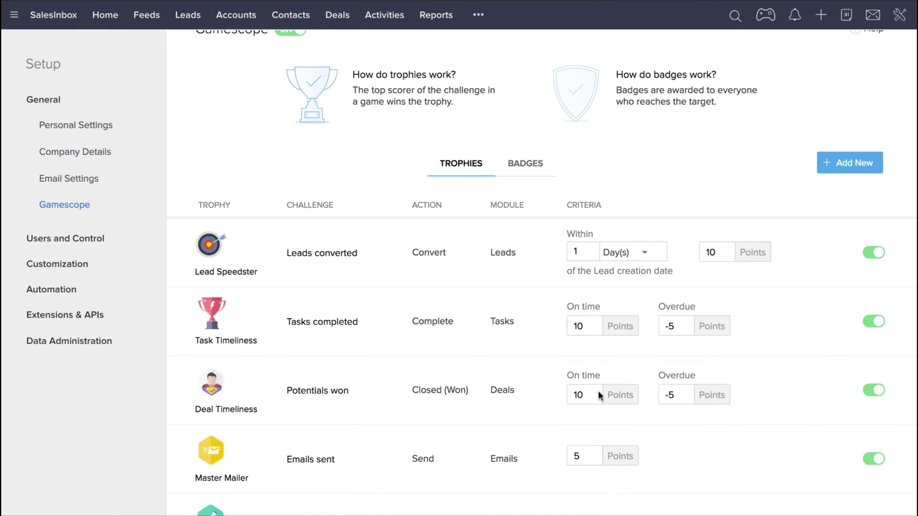
{"action": "scroll", "coordinate": [396, 308], "scroll_direction": "down", "scroll_amount": 1}
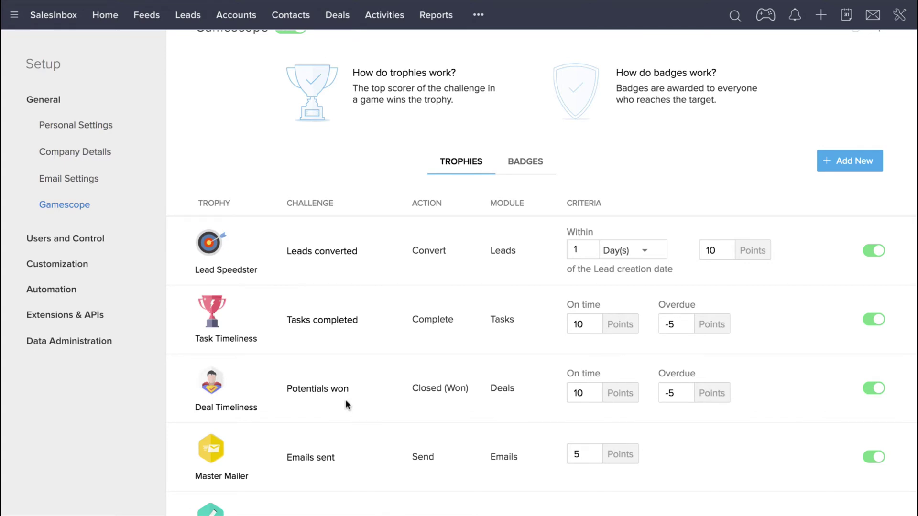
{"action": "scroll", "coordinate": [345, 400], "scroll_direction": "up", "scroll_amount": 1}
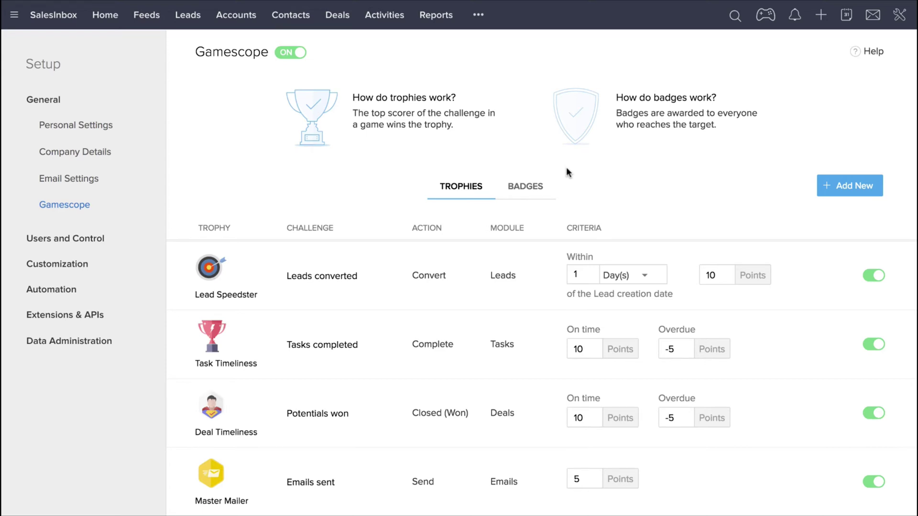
{"action": "scroll", "coordinate": [567, 172], "scroll_direction": "down", "scroll_amount": 1}
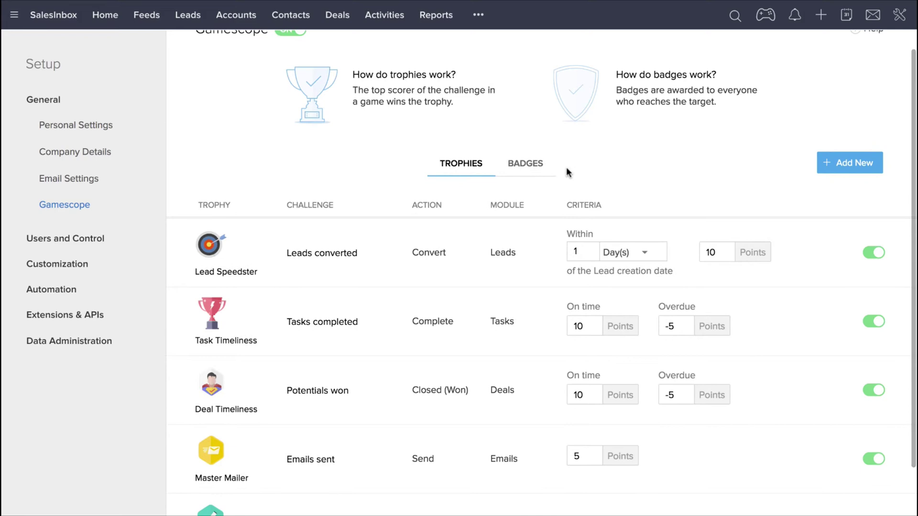
{"action": "scroll", "coordinate": [567, 172], "scroll_direction": "up", "scroll_amount": 1}
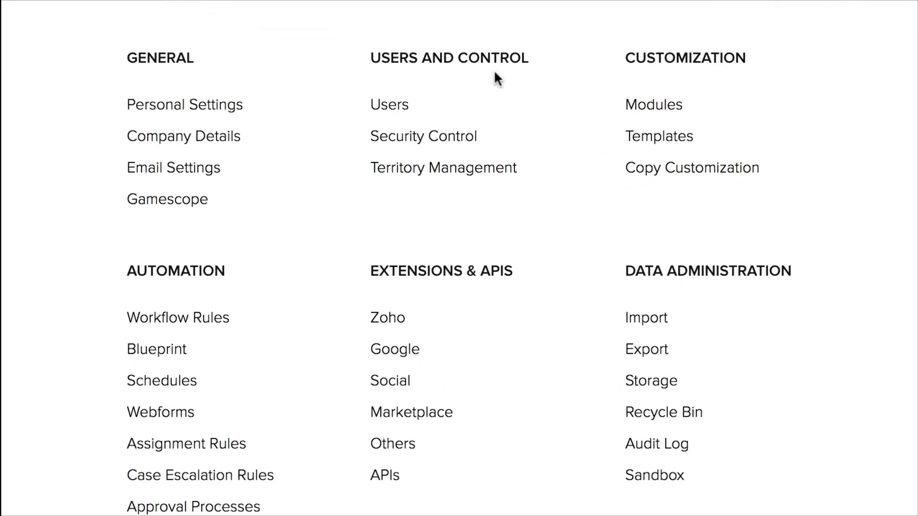
Look over the users list, user groups and the Security Control role hierarchy
{"action": "left_click", "coordinate": [399, 105]}
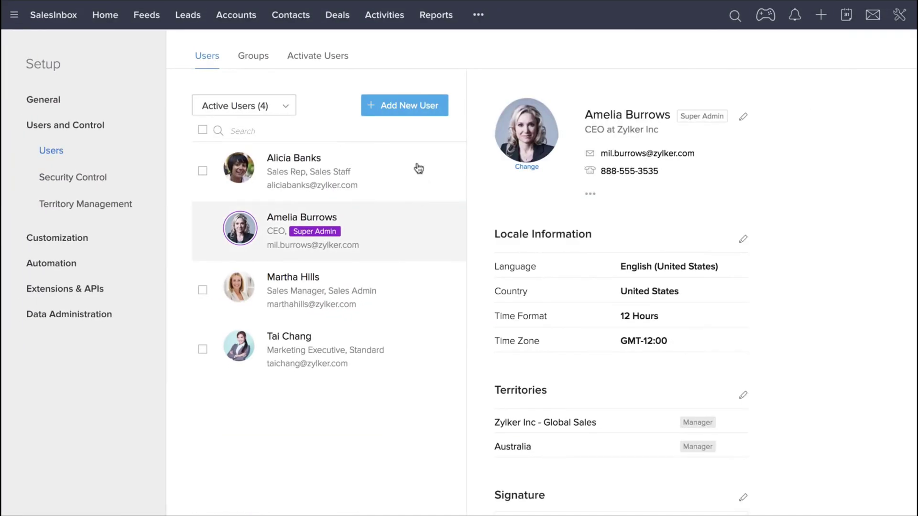
{"action": "left_click", "coordinate": [251, 66]}
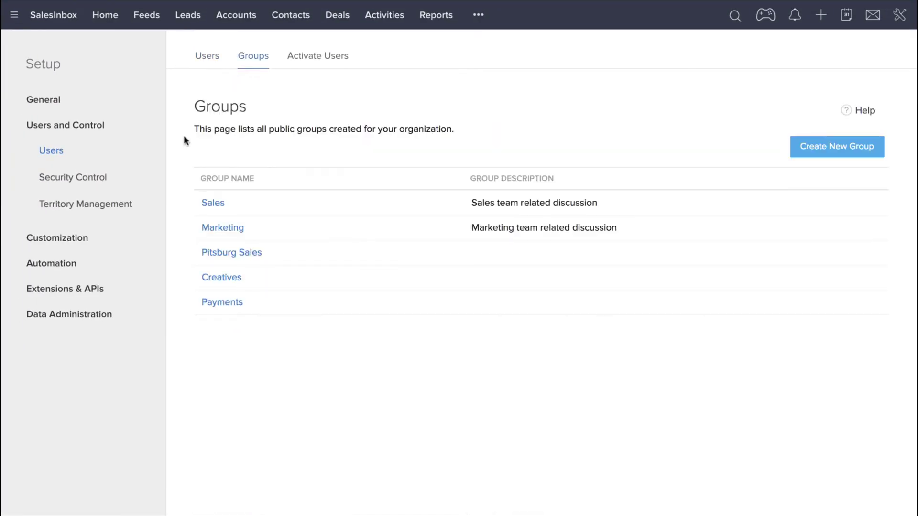
{"action": "left_click", "coordinate": [64, 179]}
{"action": "left_click", "coordinate": [258, 67]}
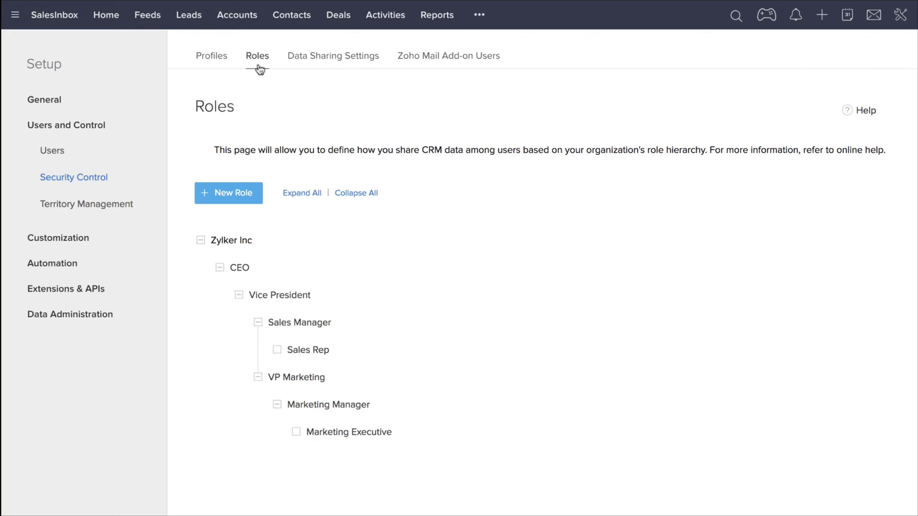
Open Territory Management and scroll through the territory hierarchy
{"action": "mouse_move", "coordinate": [347, 328]}
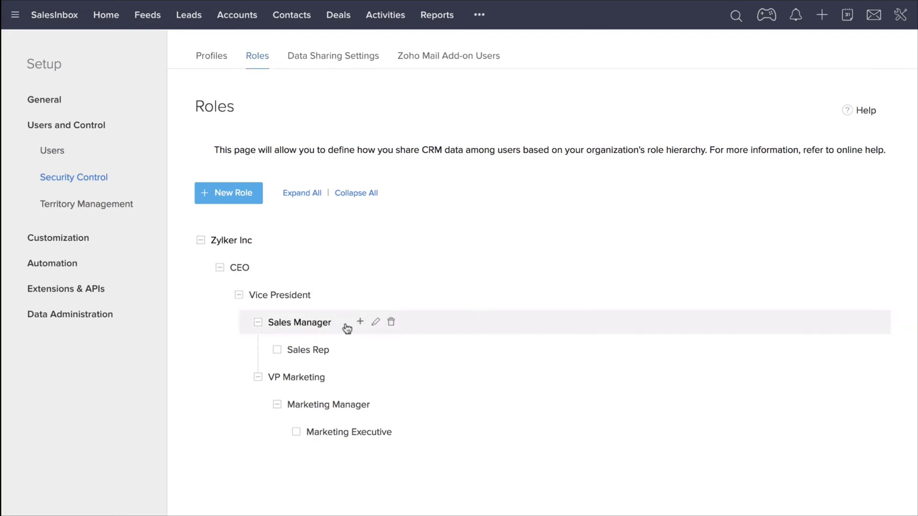
{"action": "mouse_move", "coordinate": [354, 353]}
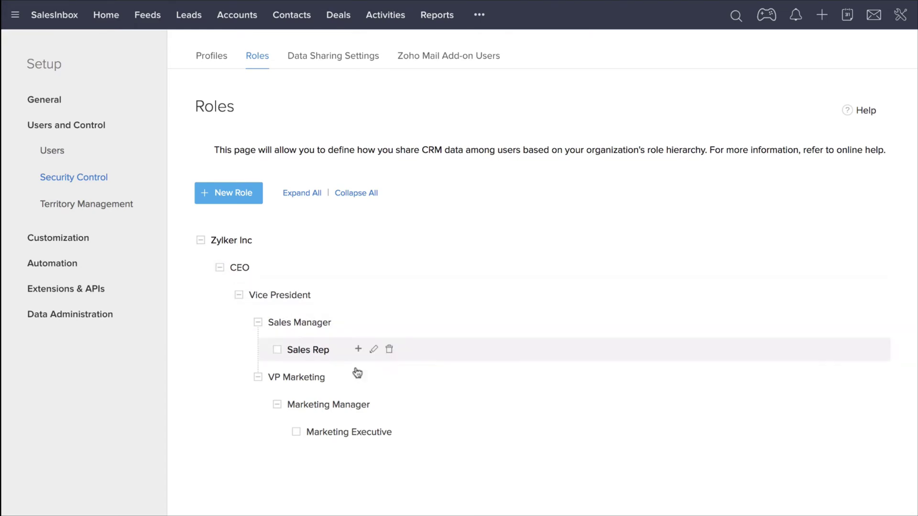
{"action": "left_click", "coordinate": [89, 208]}
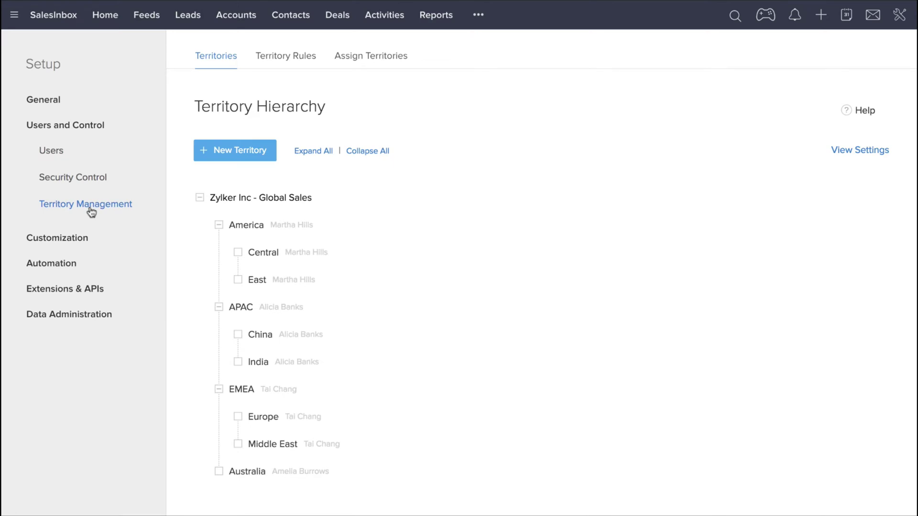
{"action": "scroll", "coordinate": [396, 262], "scroll_direction": "down", "scroll_amount": 1}
{"action": "scroll", "coordinate": [395, 261], "scroll_direction": "down", "scroll_amount": 1}
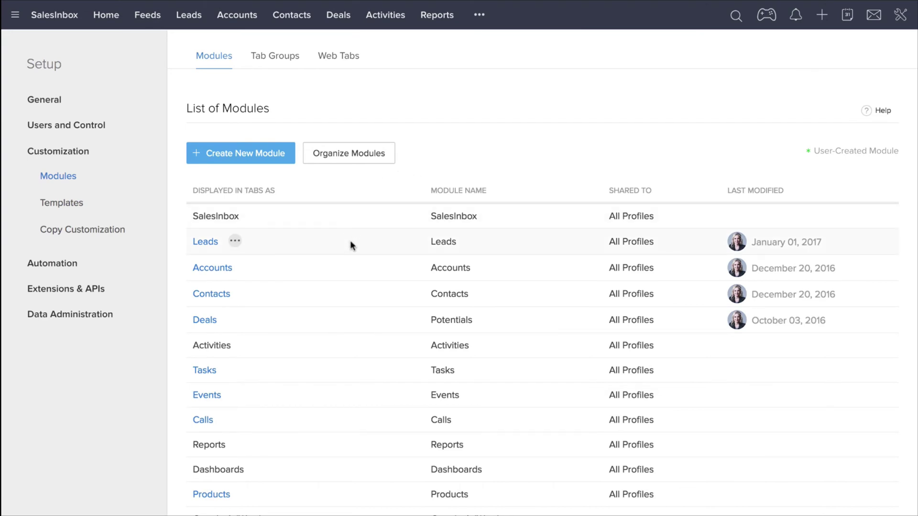
View the Land Lords module's field listing, field permissions, and links and buttons
{"action": "scroll", "coordinate": [349, 283], "scroll_direction": "down", "scroll_amount": 3}
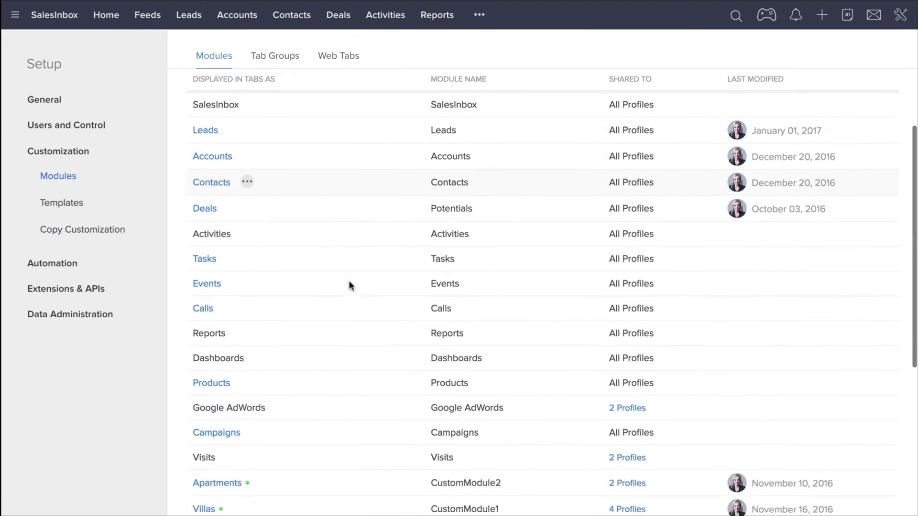
{"action": "scroll", "coordinate": [341, 285], "scroll_direction": "down", "scroll_amount": 1}
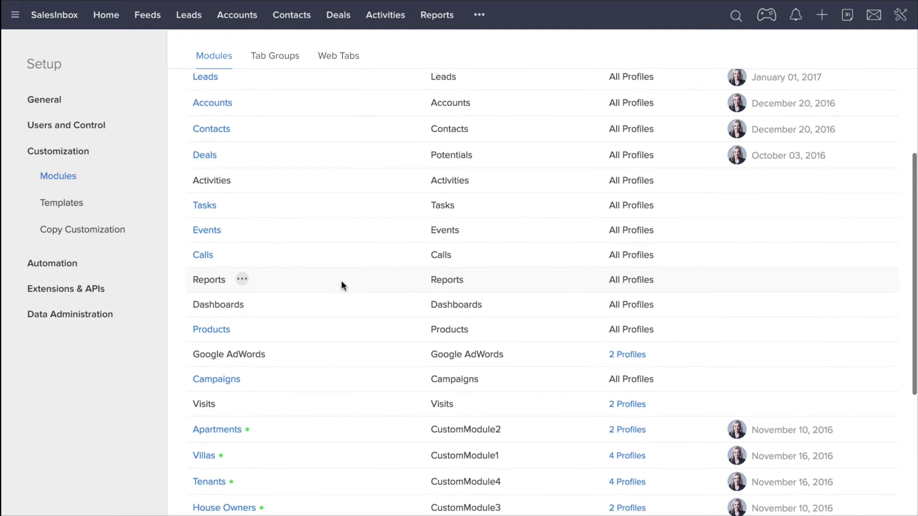
{"action": "scroll", "coordinate": [347, 236], "scroll_direction": "up", "scroll_amount": 1}
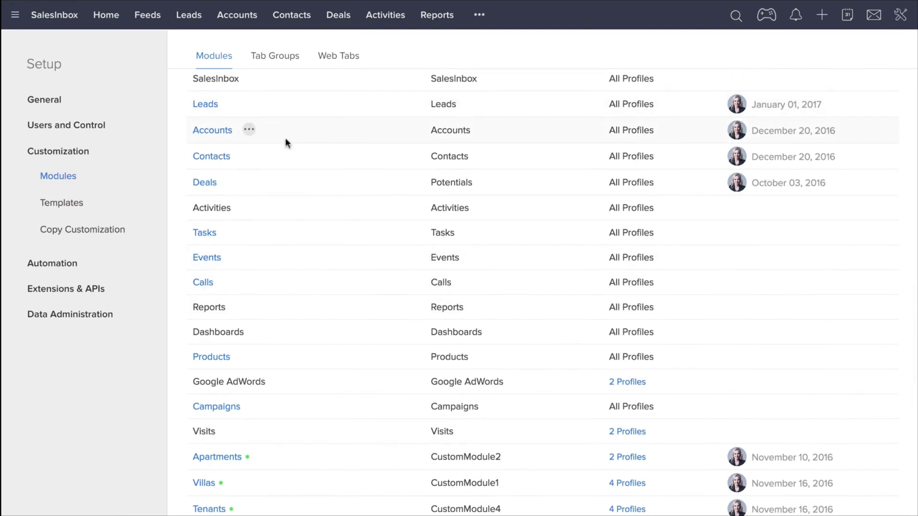
{"action": "scroll", "coordinate": [284, 165], "scroll_direction": "down", "scroll_amount": 6}
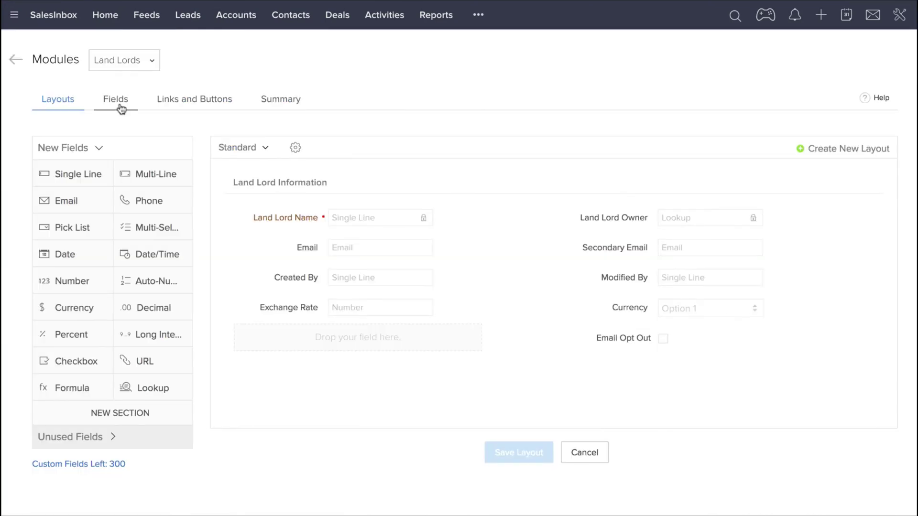
{"action": "left_click", "coordinate": [120, 108]}
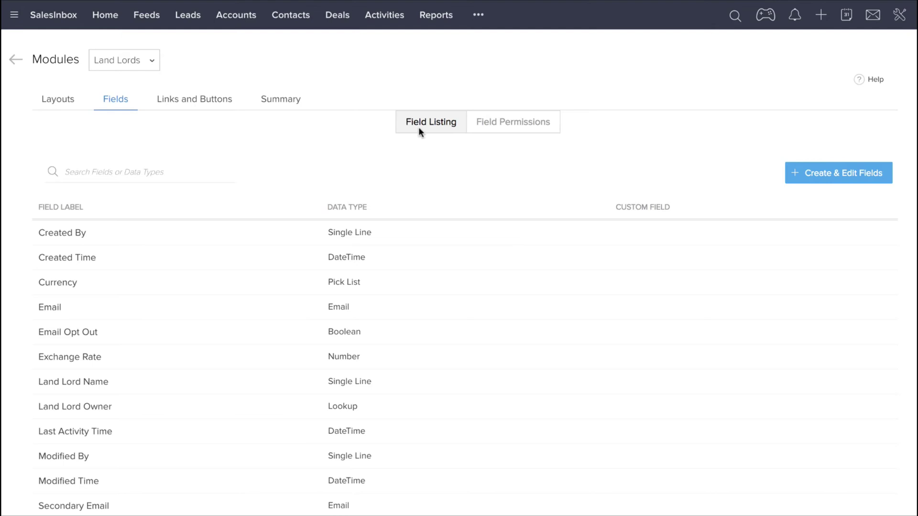
{"action": "left_click", "coordinate": [490, 124]}
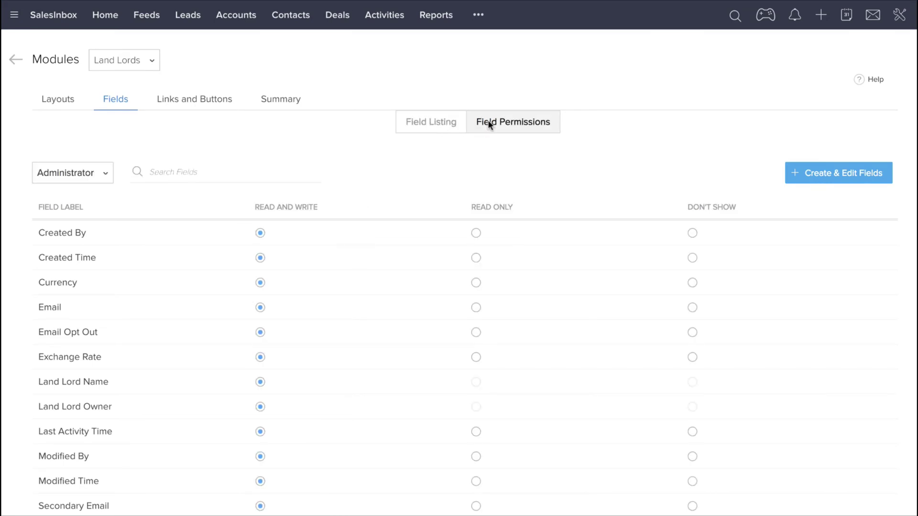
{"action": "left_click", "coordinate": [192, 107]}
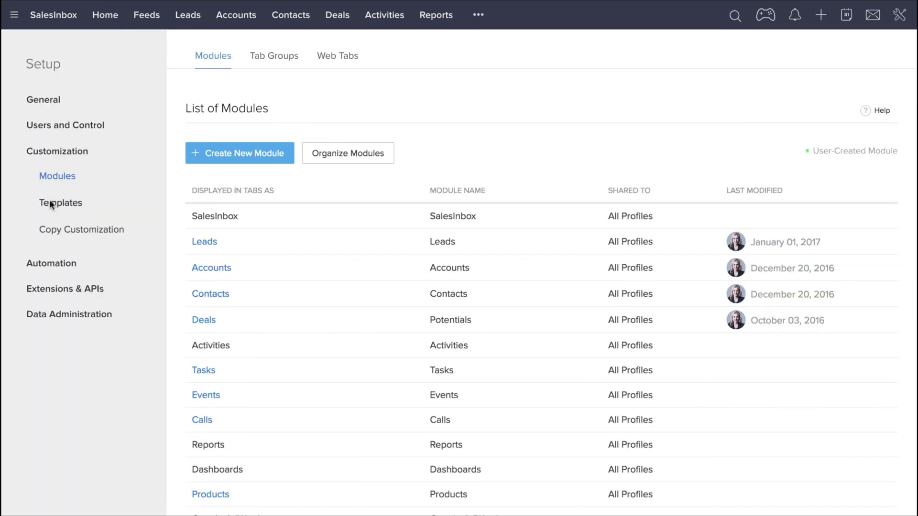
{"action": "left_click", "coordinate": [51, 203]}
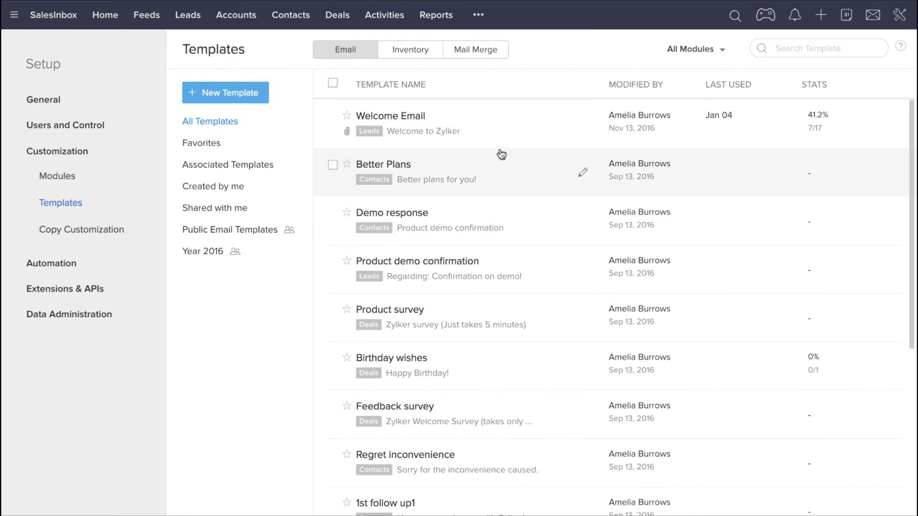
Scroll the email templates, then show the Inventory templates: PurchaseOrder, SalesOrder, Invoice, Quote
{"action": "scroll", "coordinate": [501, 154], "scroll_direction": "down", "scroll_amount": 8}
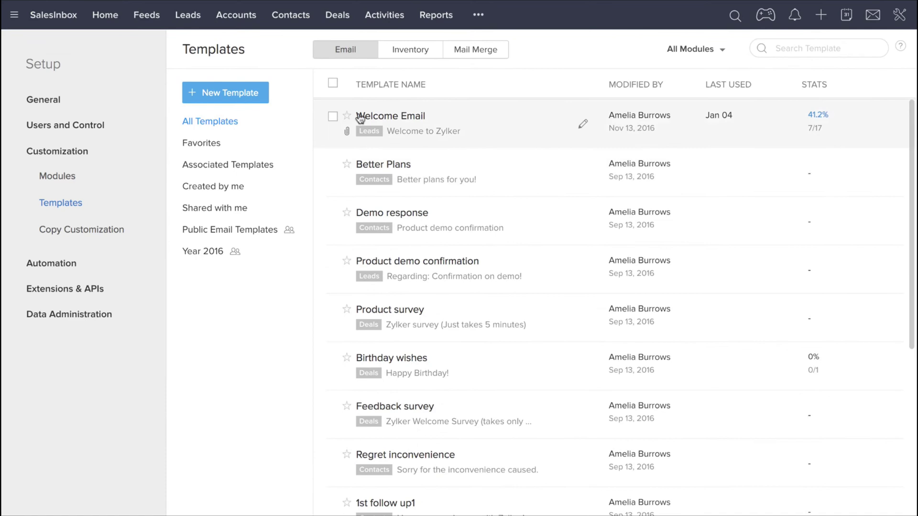
{"action": "left_click", "coordinate": [395, 56]}
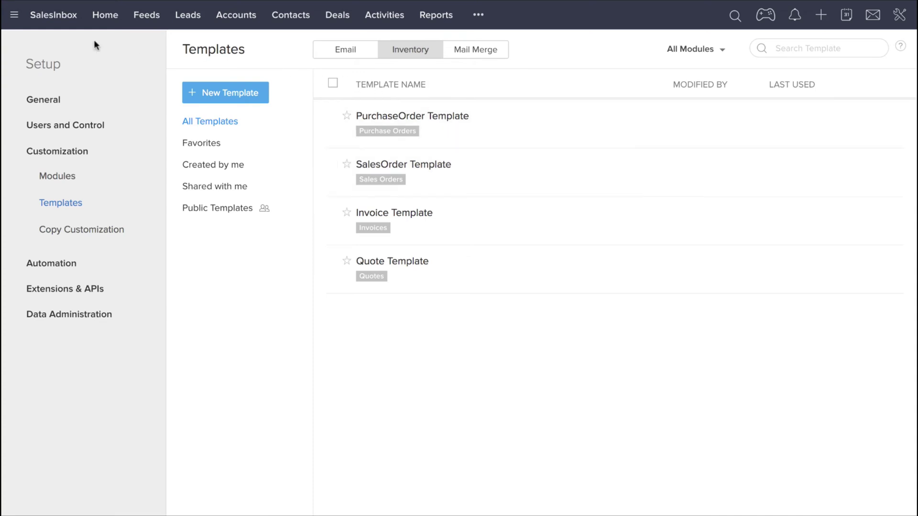
Go back to the Setup overview using the Setup heading in the sidebar
{"action": "left_click", "coordinate": [30, 68]}
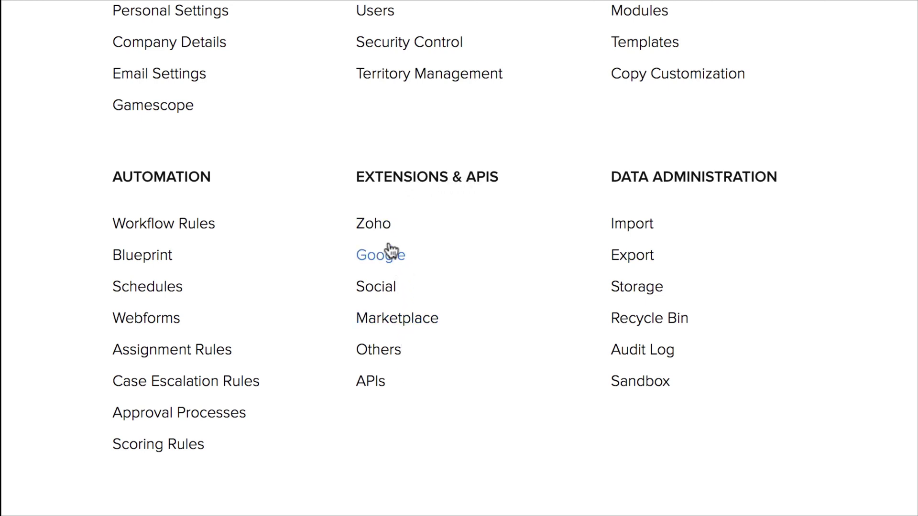
View the Zoho integrations, Google Calendar sync and CRM API usage pages, then Marketplace
{"action": "left_click", "coordinate": [382, 227]}
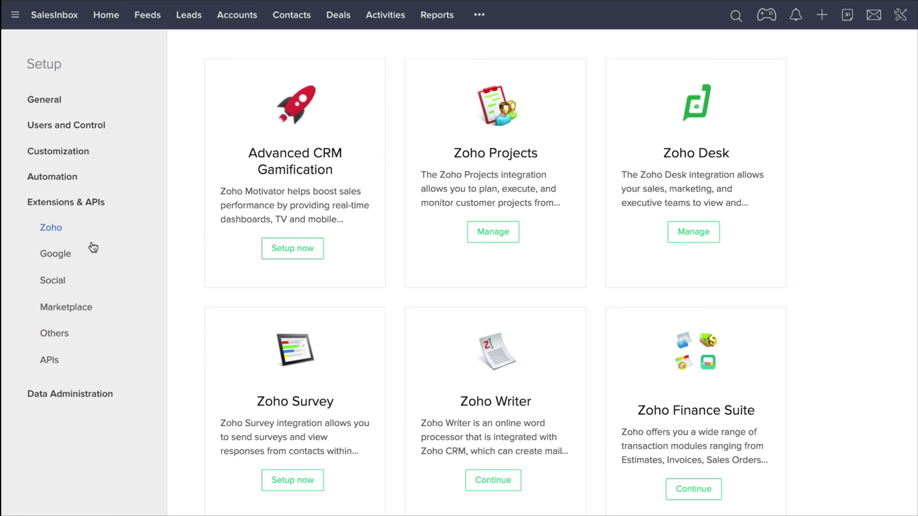
{"action": "left_click", "coordinate": [58, 256]}
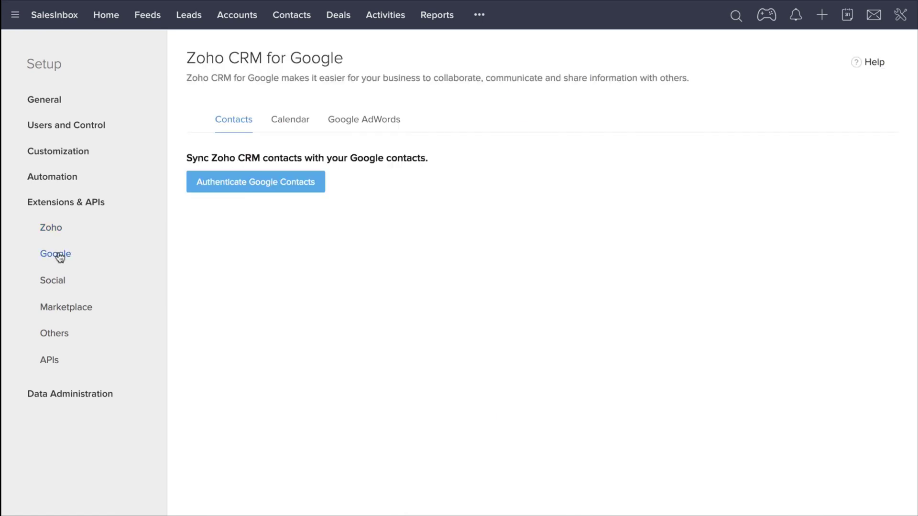
{"action": "left_click", "coordinate": [286, 125]}
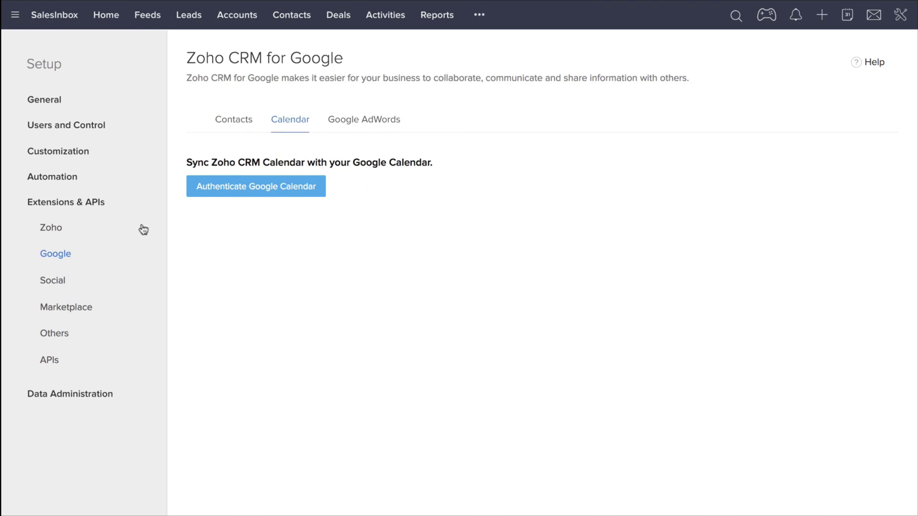
{"action": "left_click", "coordinate": [57, 361]}
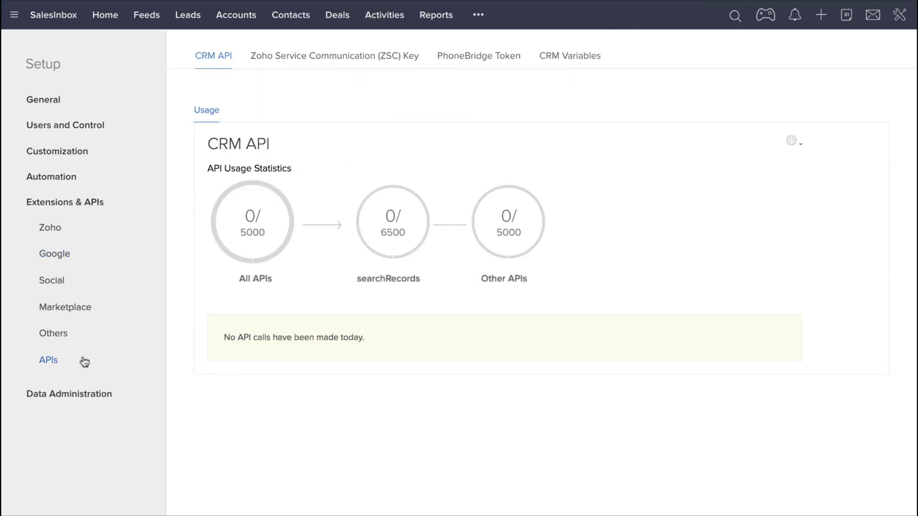
{"action": "left_click", "coordinate": [75, 313]}
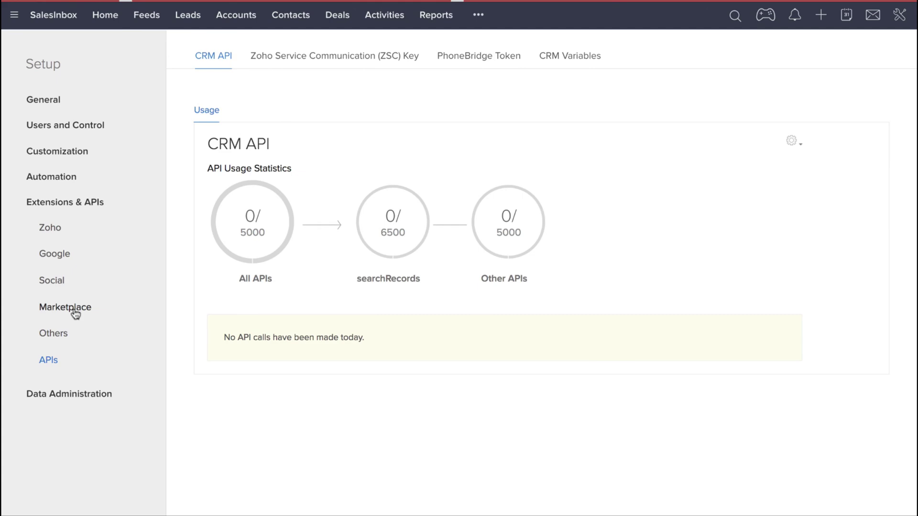
{"action": "left_click", "coordinate": [537, 242]}
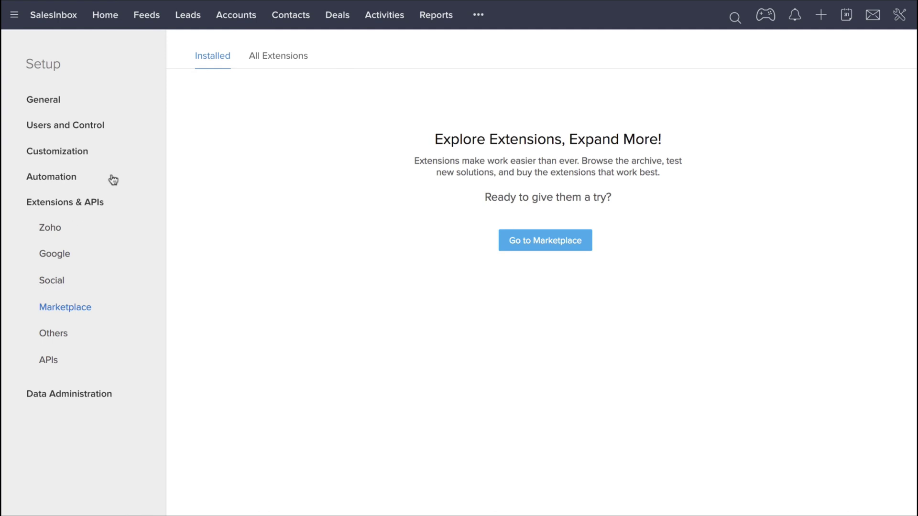
From Setup, open the Import Data Migration Wizard under Data Administration
{"action": "left_click", "coordinate": [51, 72]}
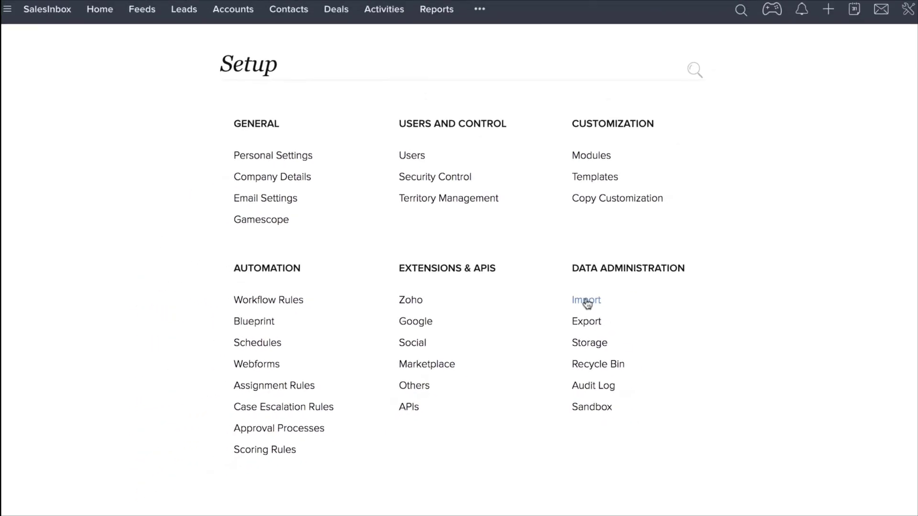
{"action": "left_click", "coordinate": [587, 304]}
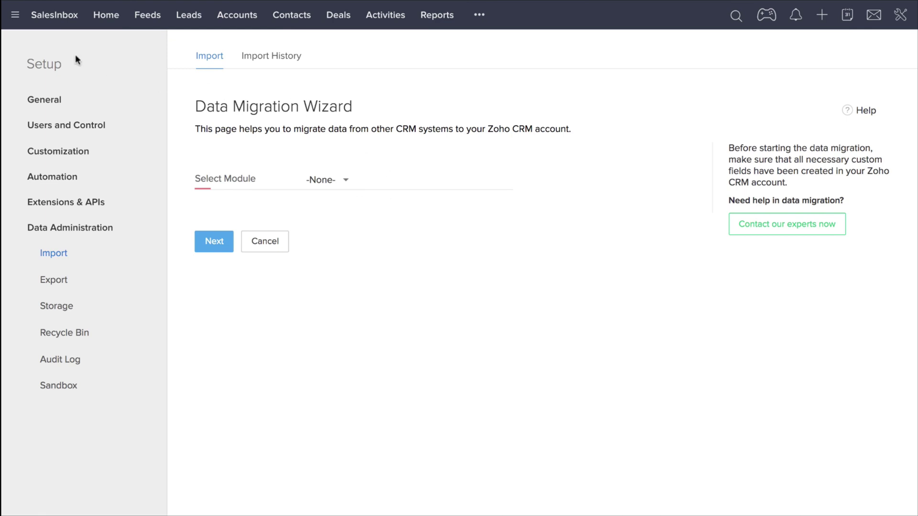
{"action": "left_click", "coordinate": [43, 70]}
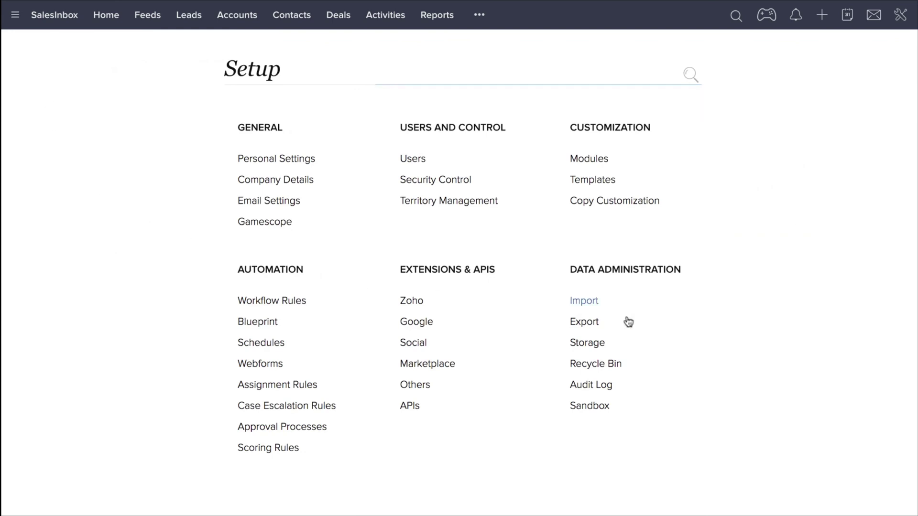